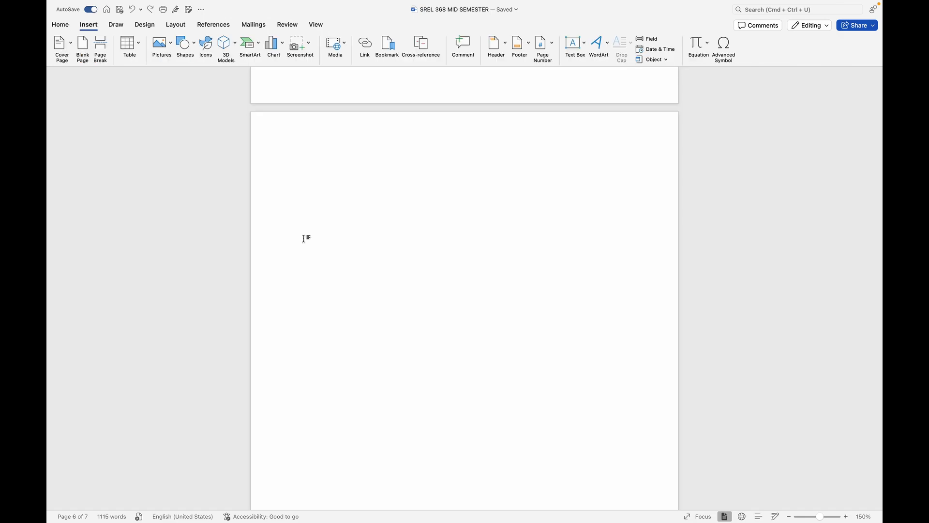
pyautogui.scroll(20, 304, 239)
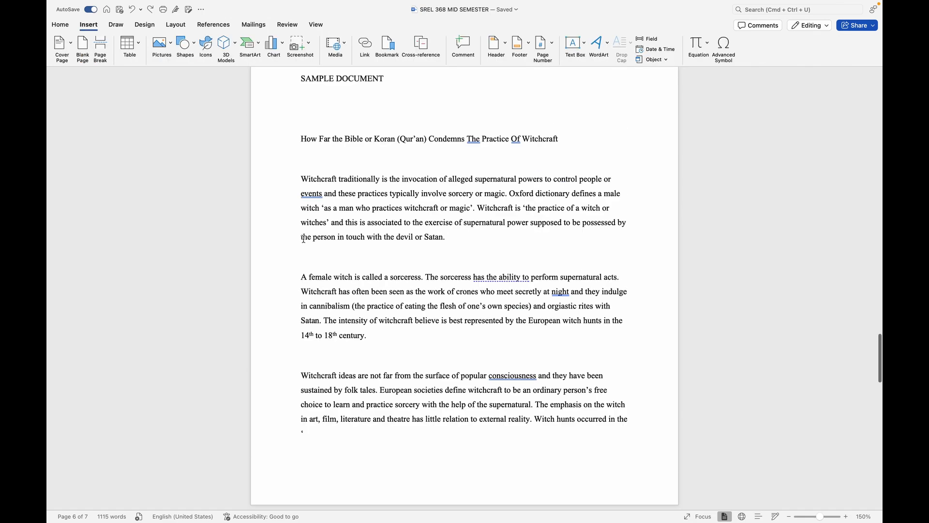
pyautogui.scroll(-20, 304, 239)
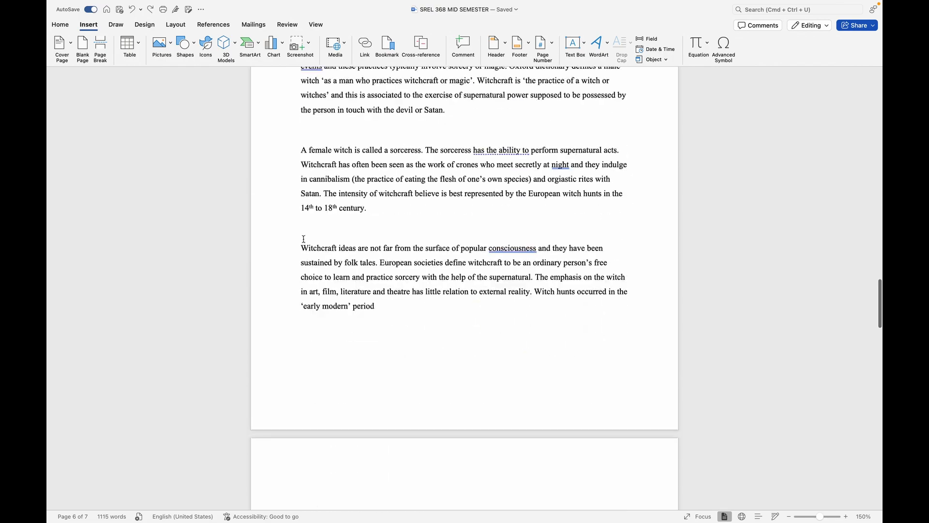
pyautogui.scroll(5, 304, 238)
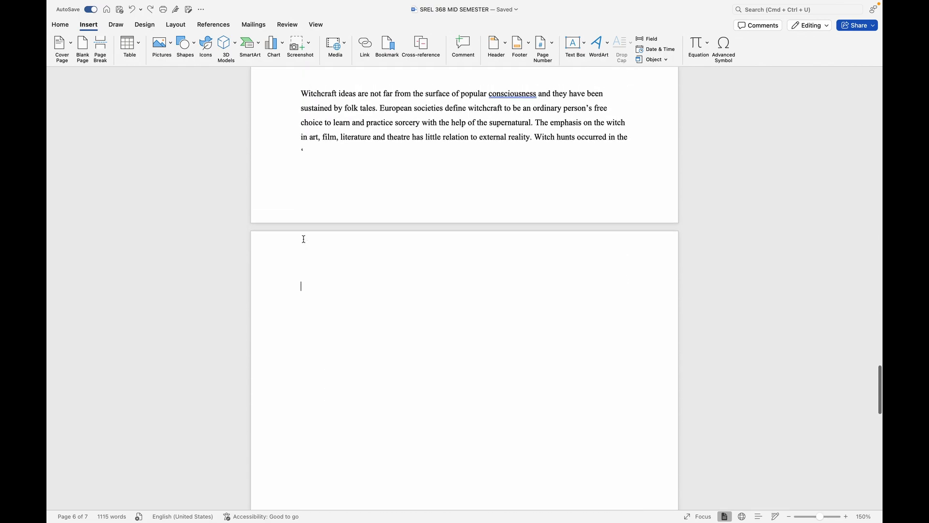
pyautogui.scroll(-3, 303, 237)
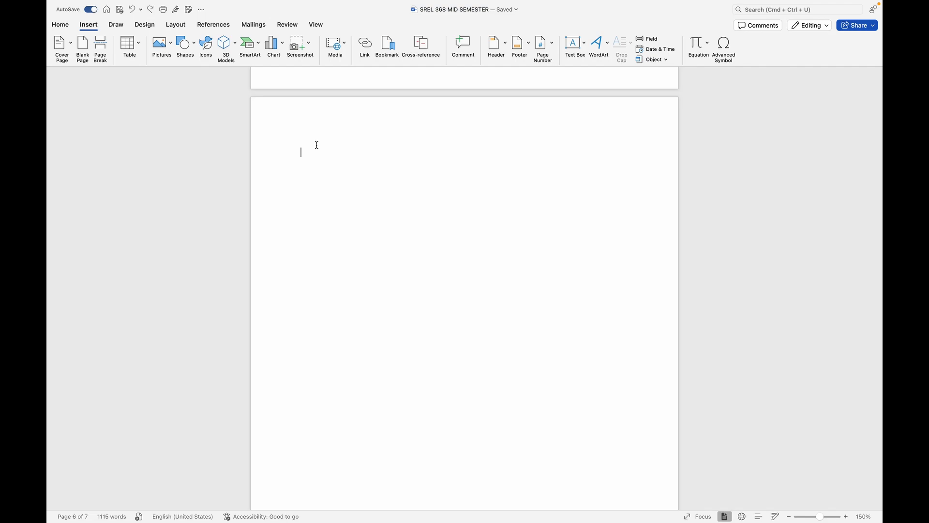
pyautogui.scroll(-2, 317, 144)
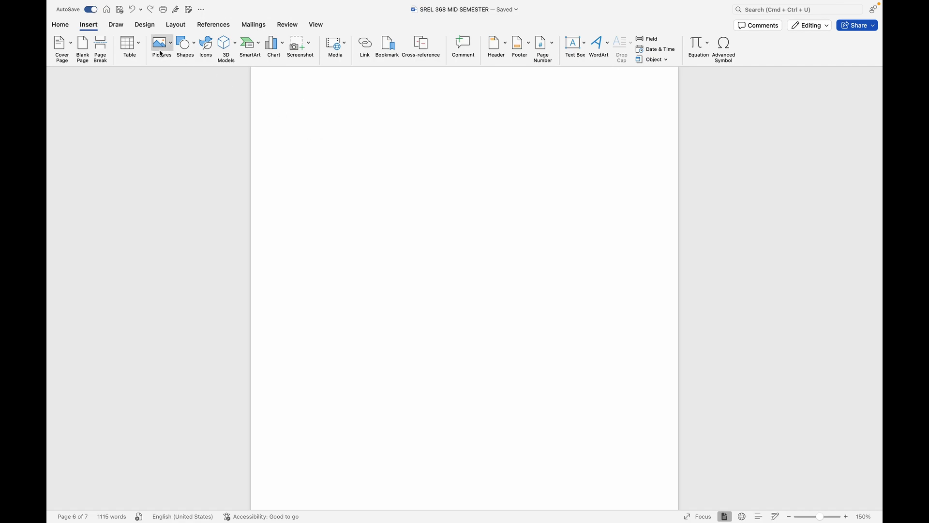
# Create a new blank document
pyautogui.click(107, 9)
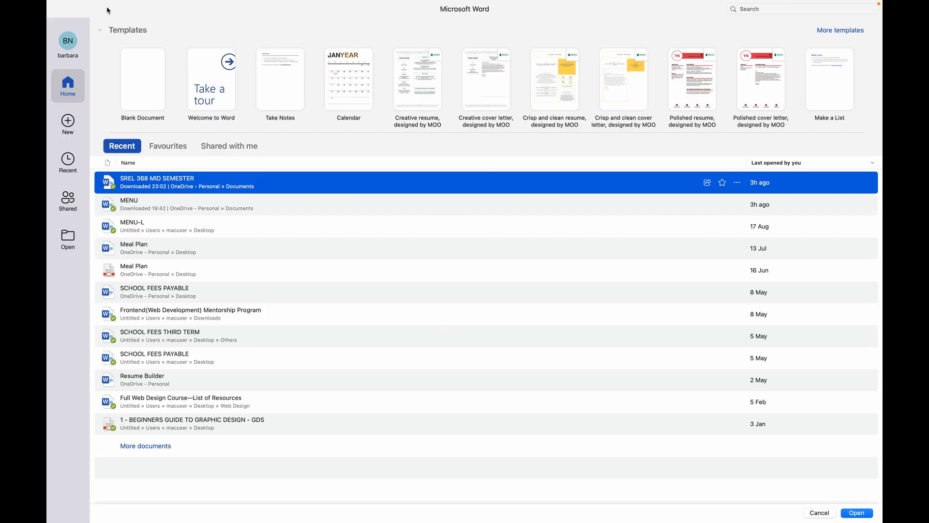
pyautogui.click(147, 100)
pyautogui.doubleClick(147, 99)
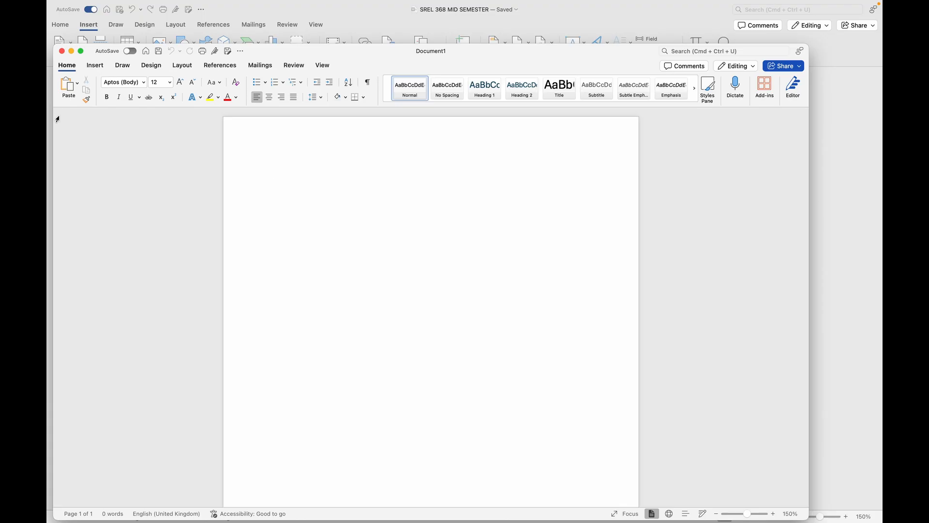
pyautogui.scroll(-5, 358, 303)
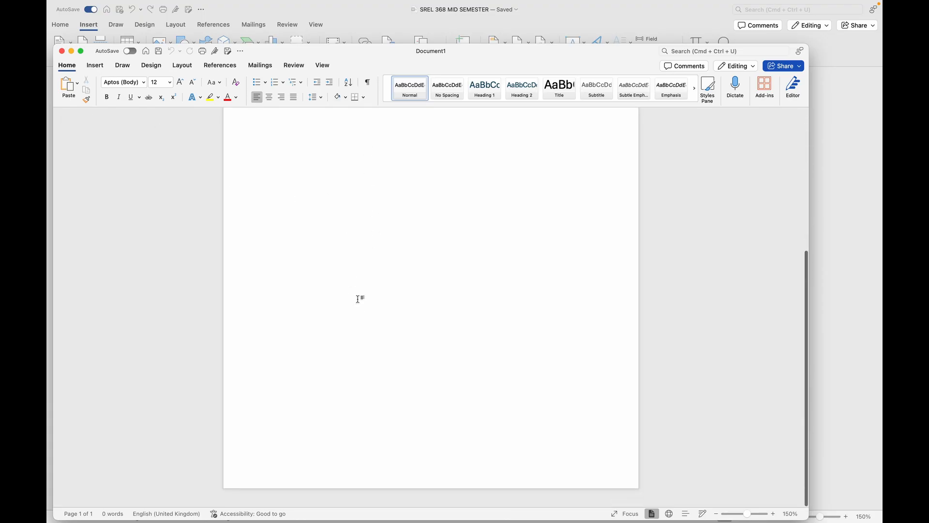
pyautogui.scroll(5, 359, 299)
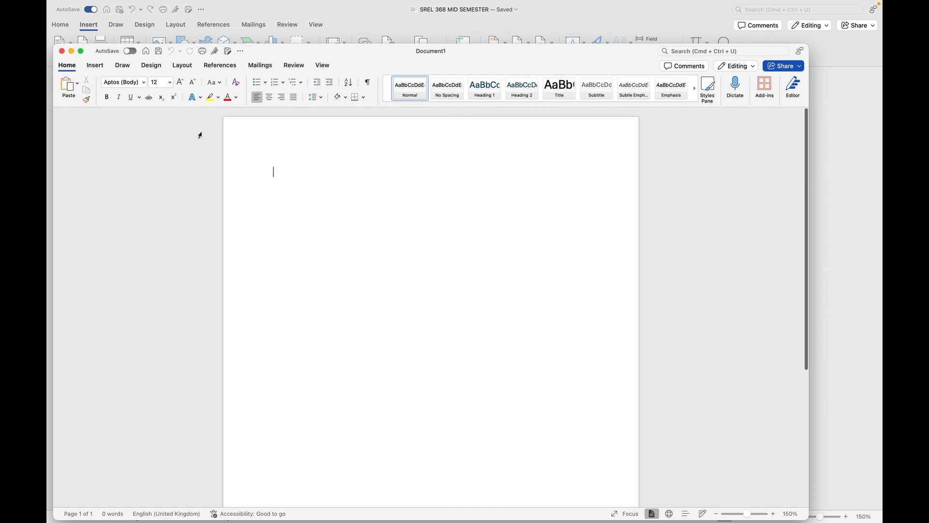
# Close the SREL 368 MID SEMESTER document window and expand the new blank document to full screen
pyautogui.click(241, 10)
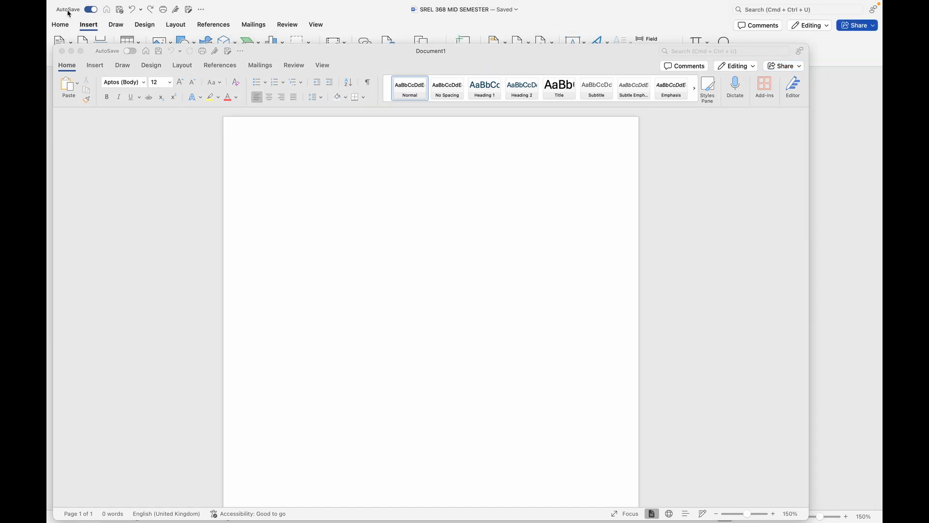
pyautogui.moveTo(64, 2)
pyautogui.click(55, 21)
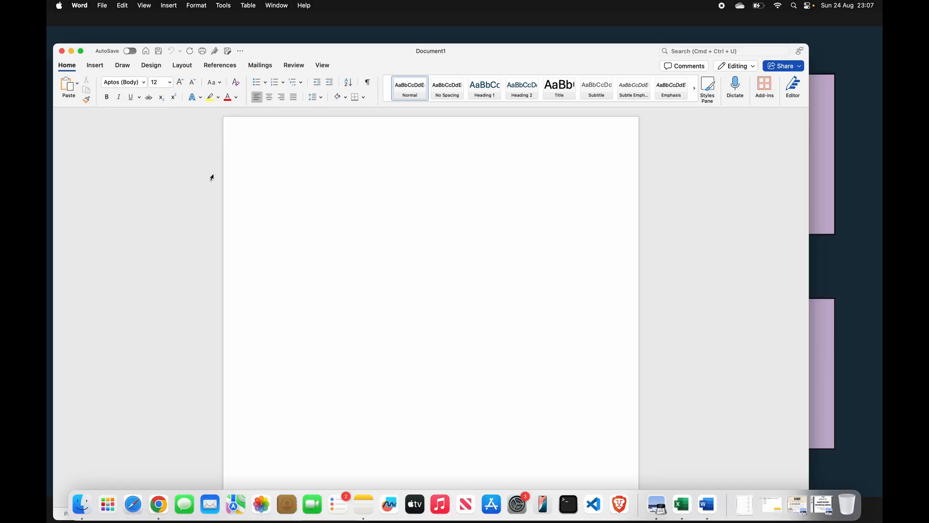
pyautogui.click(81, 51)
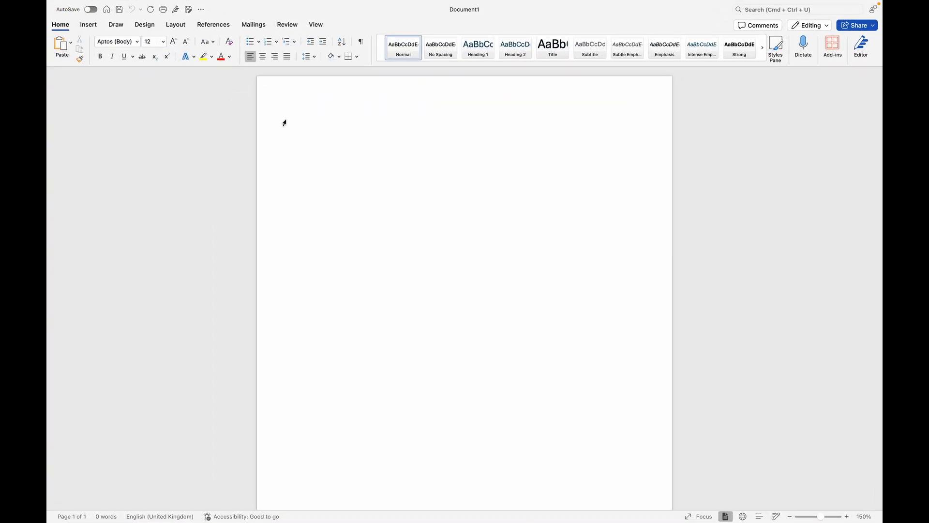
# Insert a 2D clustered column chart into the blank document and look over its sample data sheet
pyautogui.click(92, 25)
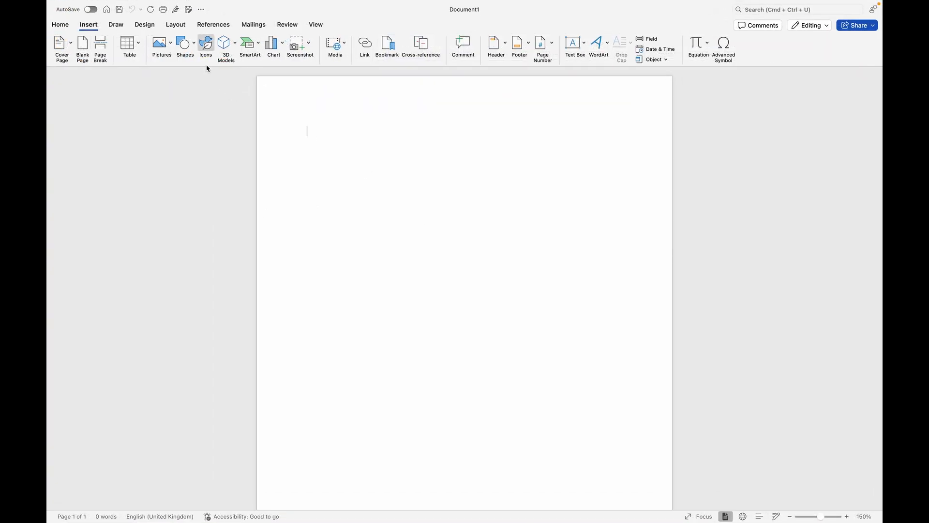
pyautogui.click(282, 45)
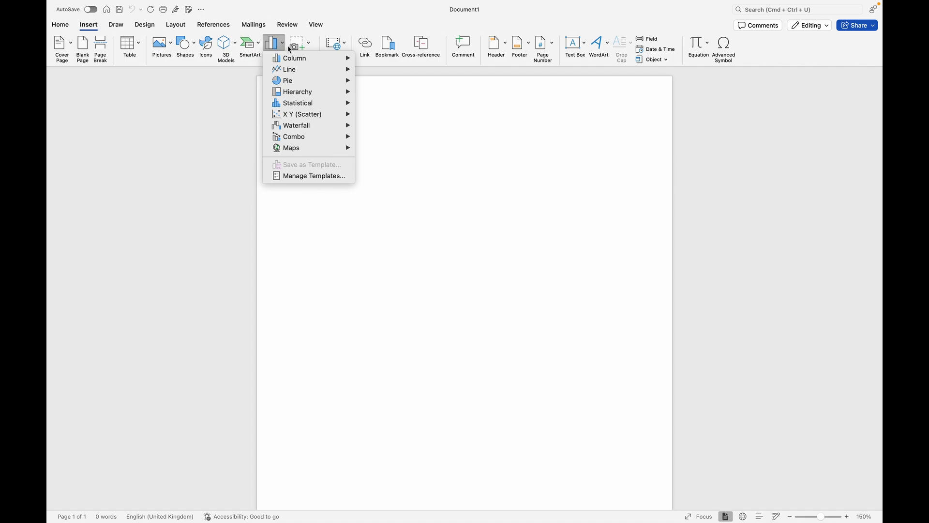
pyautogui.moveTo(299, 58)
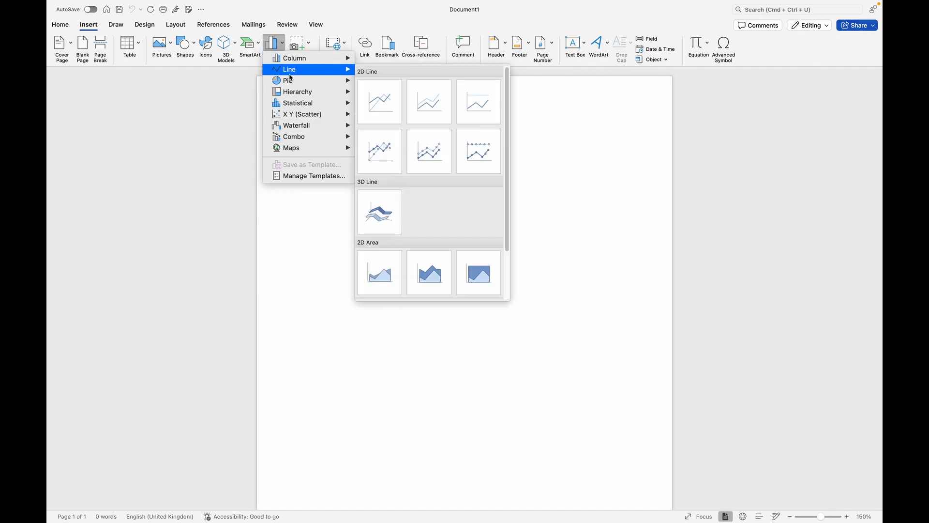
pyautogui.moveTo(294, 95)
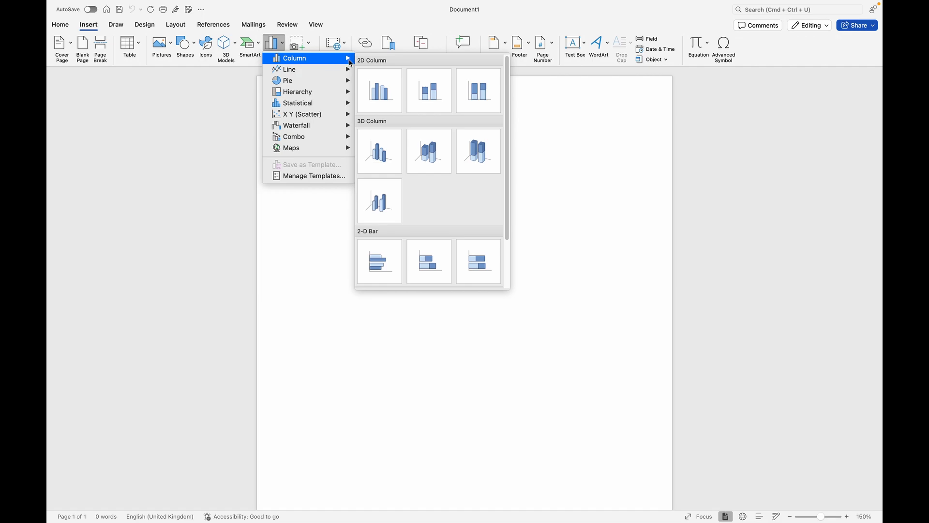
pyautogui.click(387, 98)
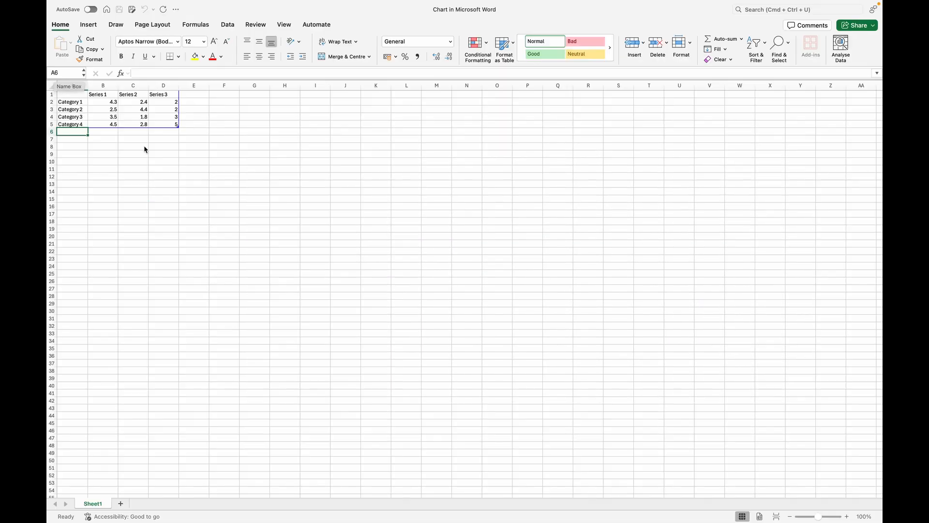
pyautogui.scroll(5, 147, 141)
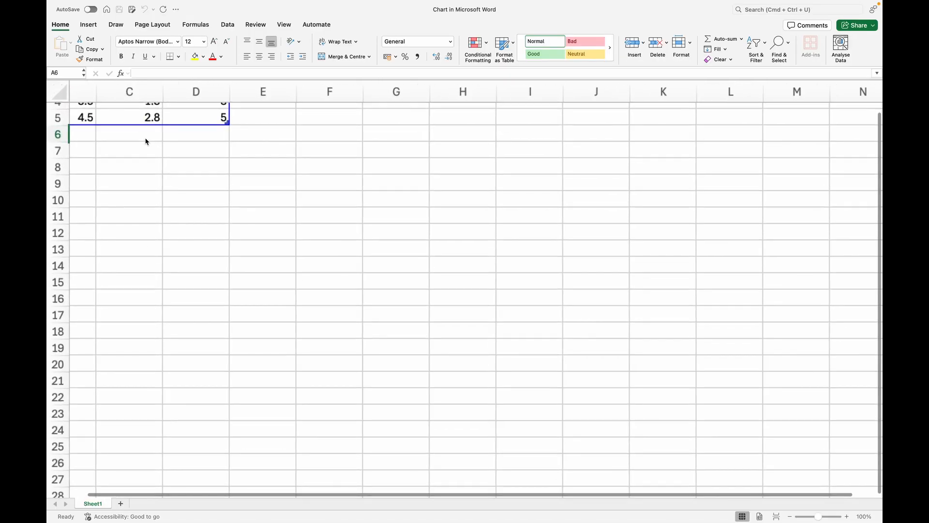
pyautogui.scroll(-5, 147, 142)
pyautogui.scroll(1, 146, 142)
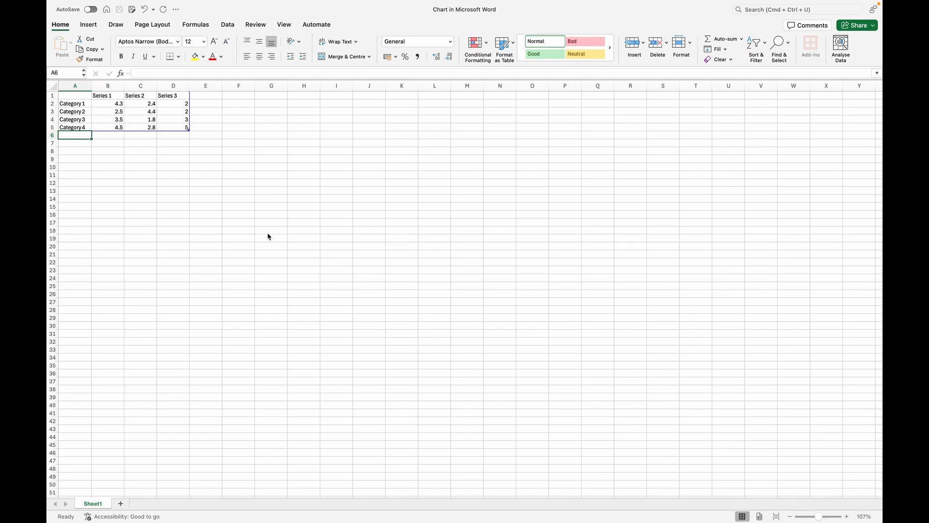
# Back in the Word document, enlarge the chart to about the full text width and open the vertical axis's formatting options
pyautogui.hotkey('ctrl', 'Right')
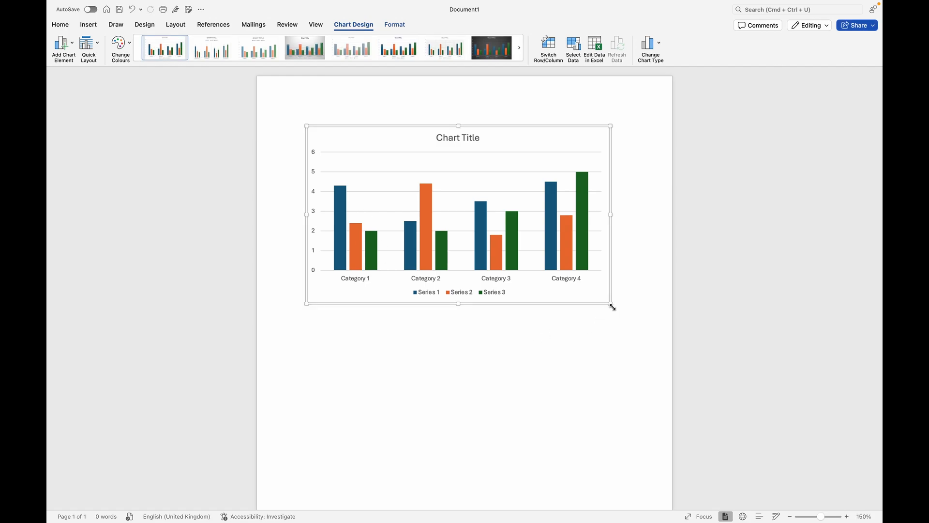
pyautogui.moveTo(612, 308); pyautogui.dragTo(634, 485)
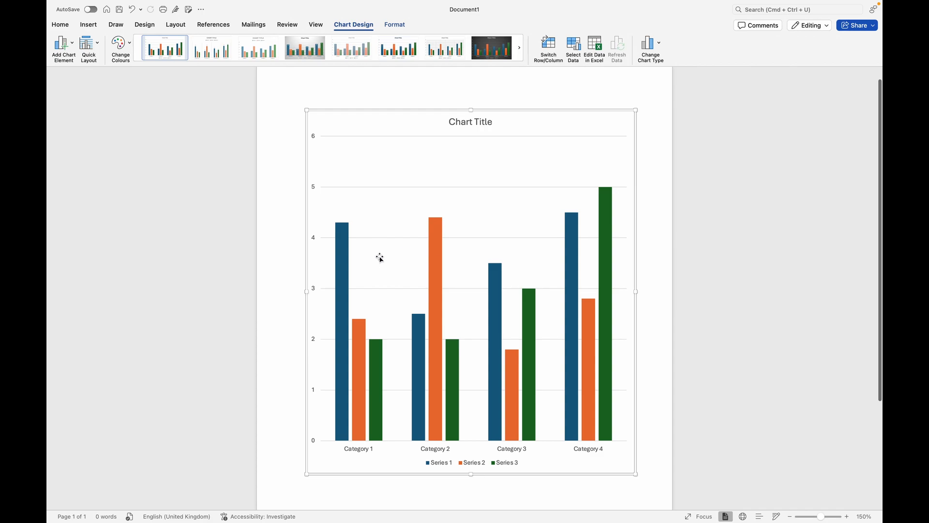
pyautogui.click(314, 141)
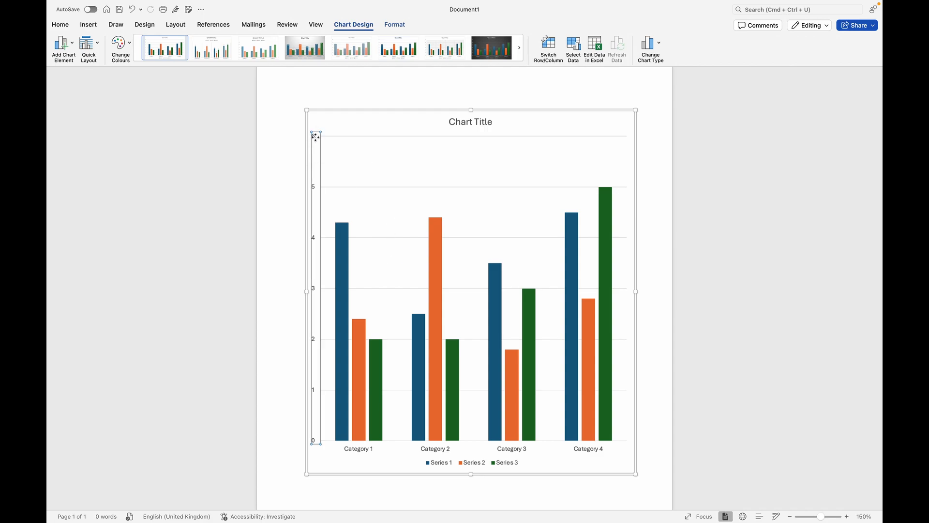
pyautogui.doubleClick(315, 137)
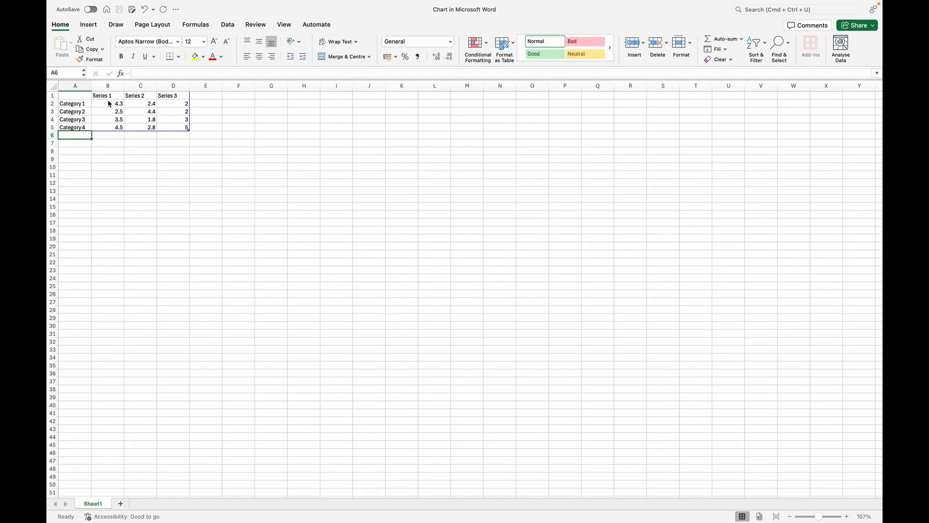
# In the chart's Excel data sheet, set the Series 3 value of Category 1 to 8 and return to the Word document
pyautogui.doubleClick(183, 103)
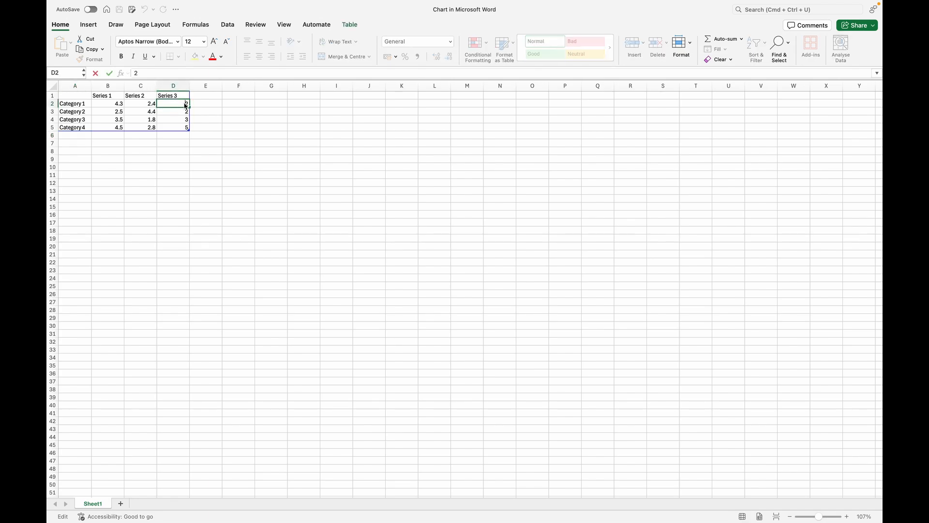
pyautogui.click(207, 112)
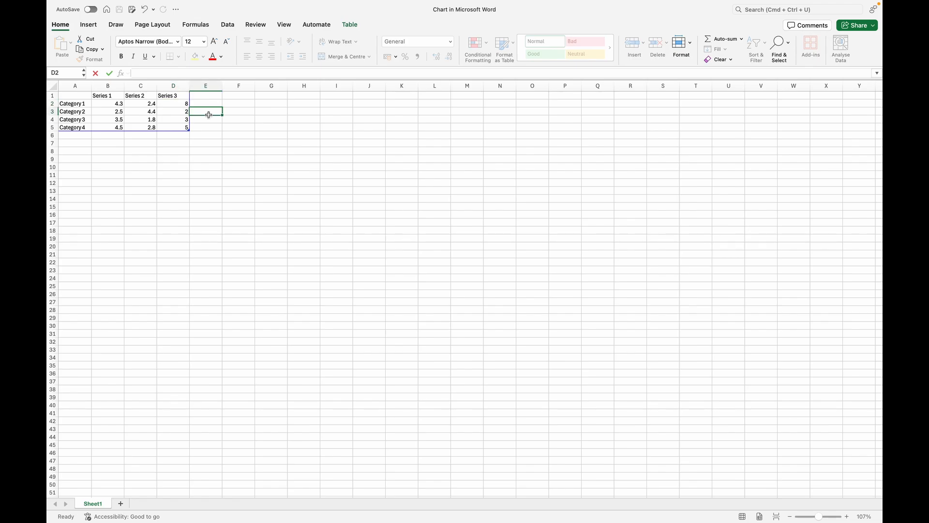
pyautogui.hotkey('ctrl', 'Left')
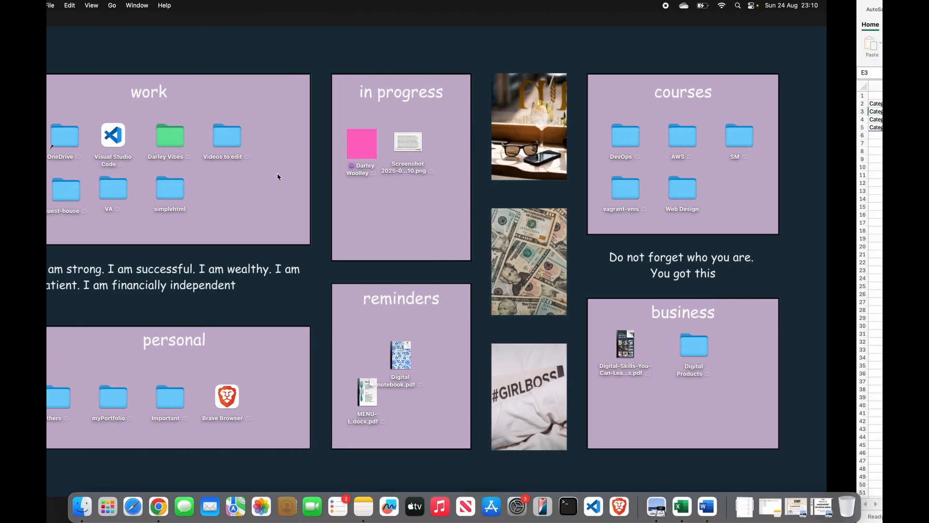
pyautogui.hotkey('ctrl', 'Right')
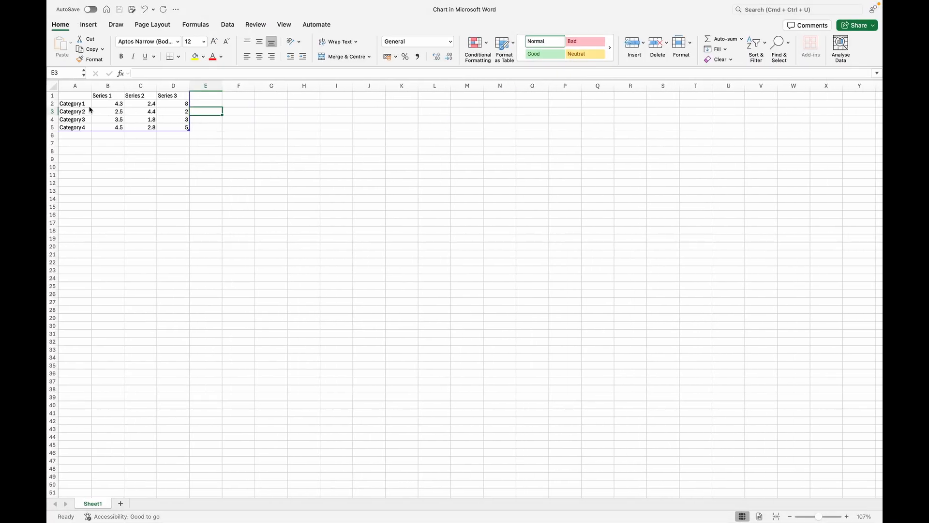
pyautogui.hotkey('ctrl', 'Right')
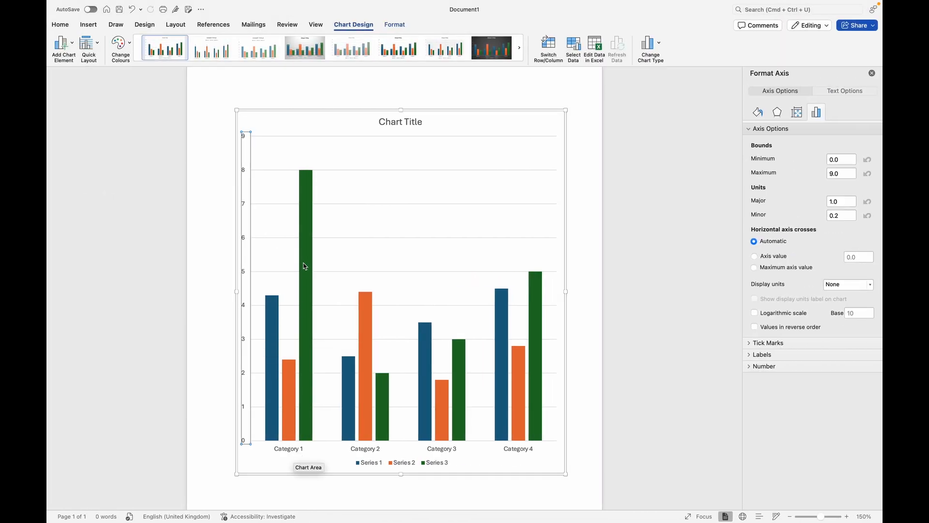
pyautogui.moveTo(309, 174)
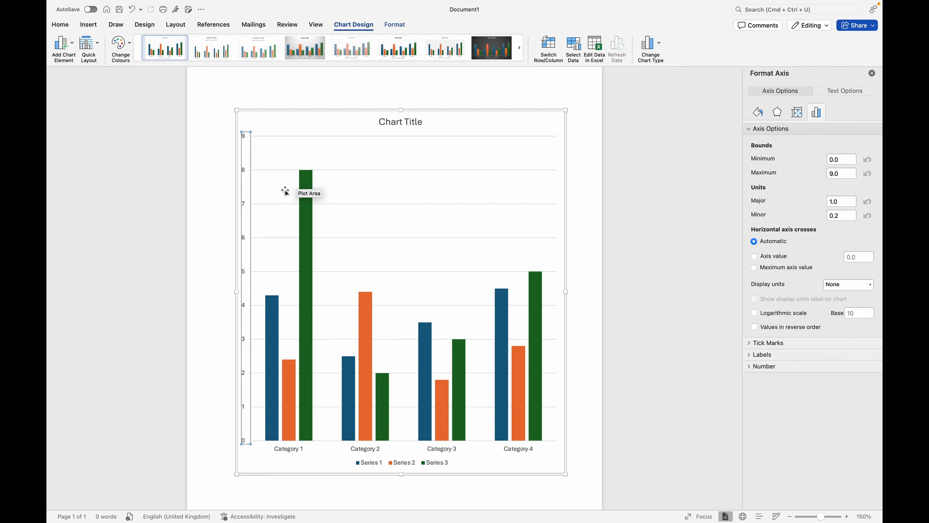
# Try several quick layouts on the chart, finishing with the one that has axis titles, minor gridlines and a legend beside the columns
pyautogui.click(99, 47)
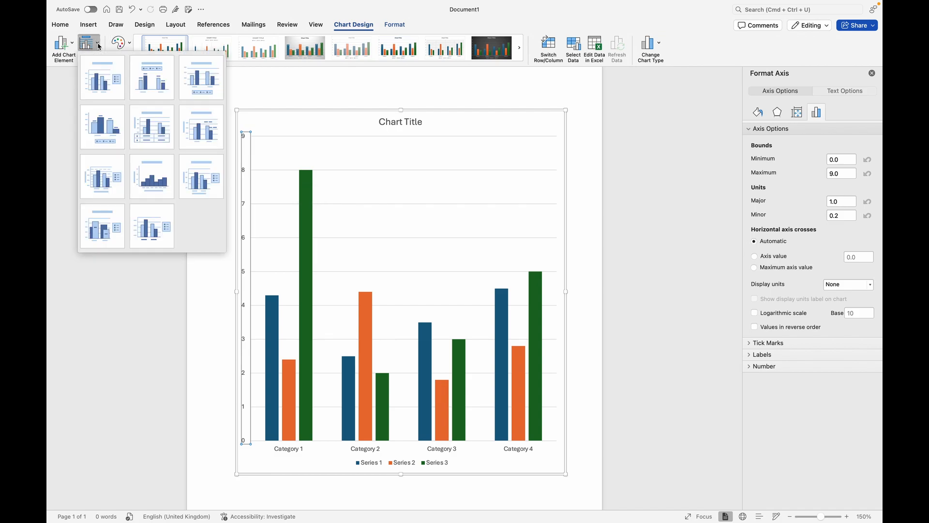
pyautogui.click(150, 81)
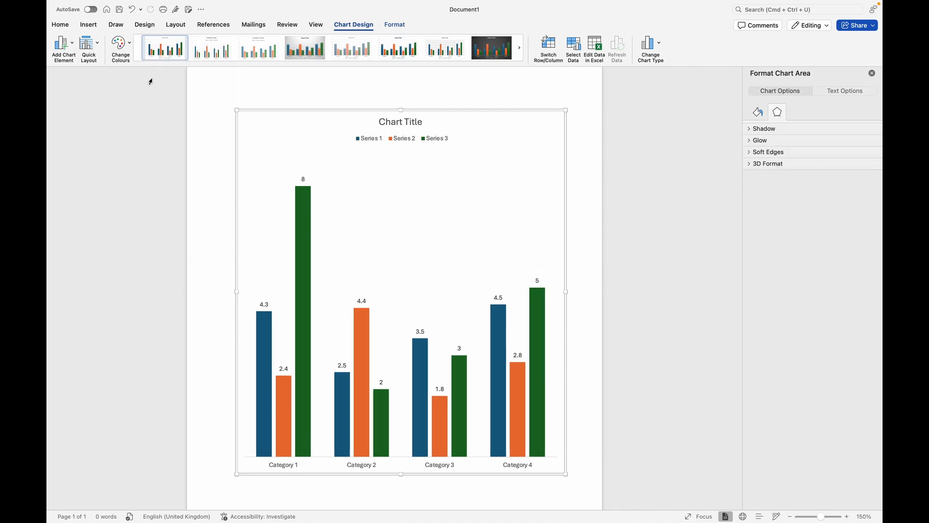
pyautogui.click(99, 46)
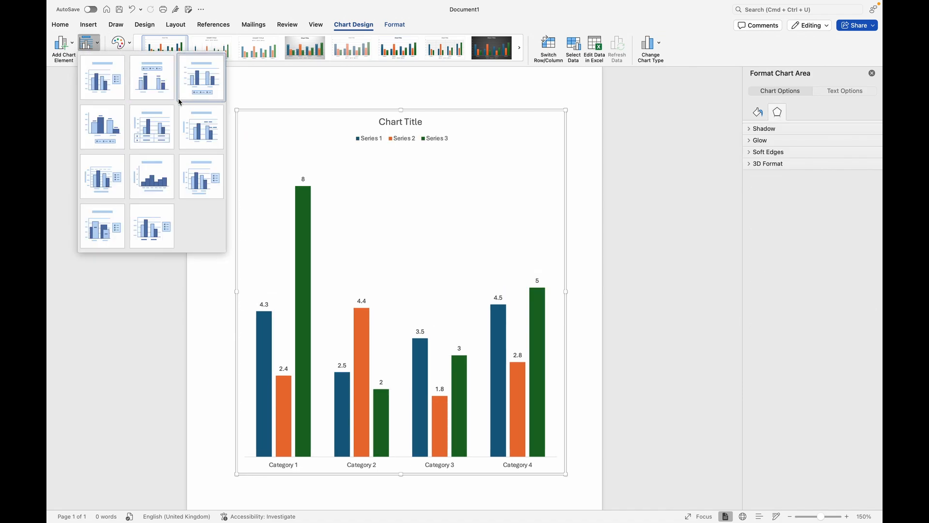
pyautogui.click(193, 92)
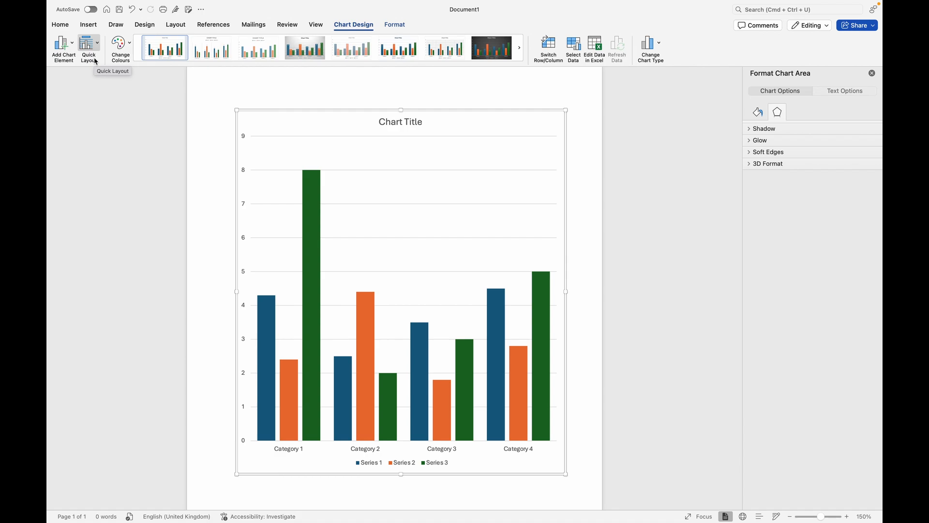
pyautogui.click(96, 60)
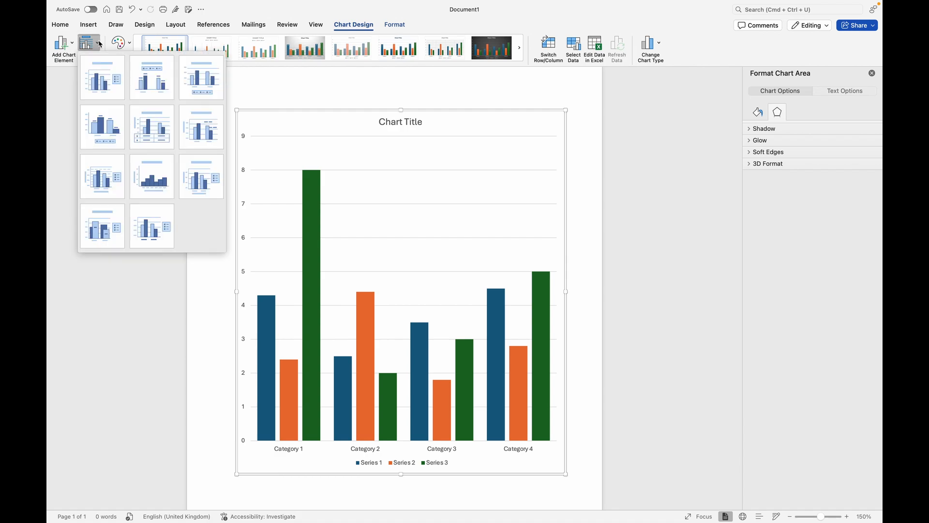
pyautogui.click(158, 89)
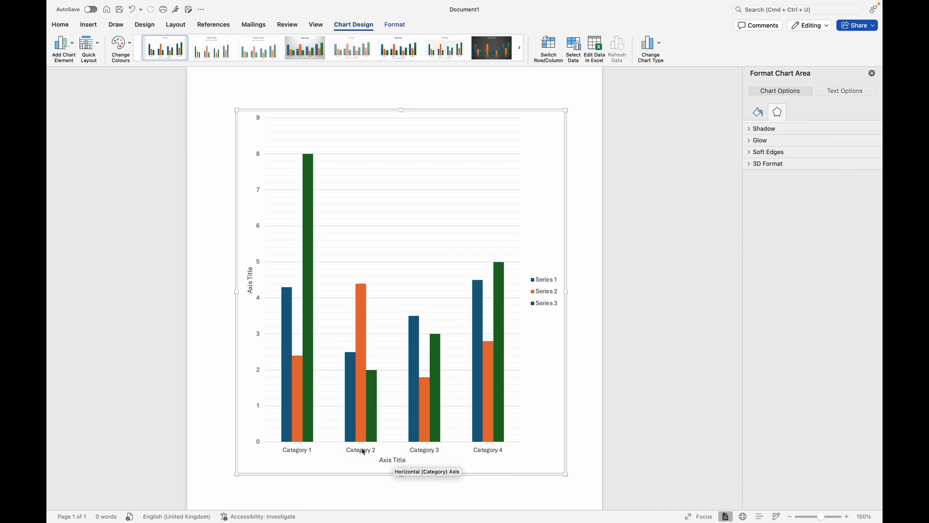
# Check the chart's data sheet in Excel, return to the Word document and recolour the series blue, green and purple
pyautogui.hotkey('ctrl', 'Left')
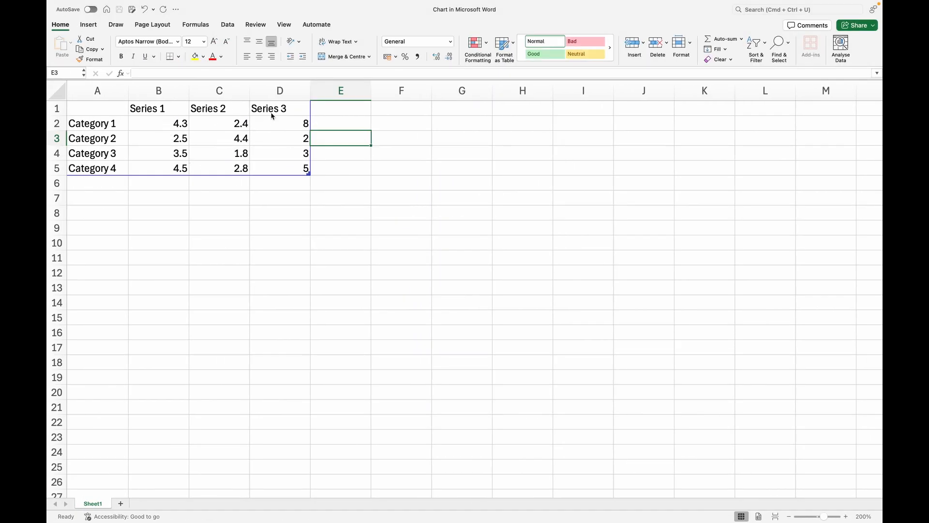
pyautogui.hotkey('ctrl', 'Right')
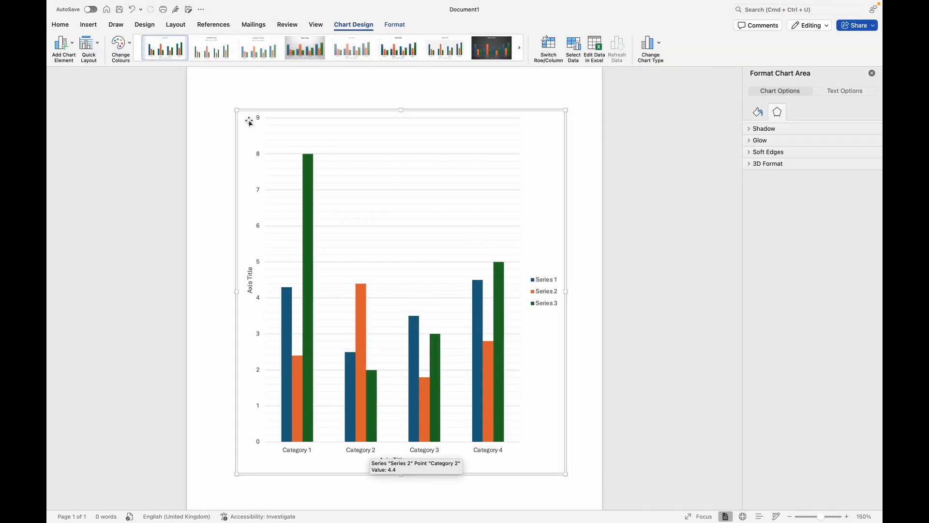
pyautogui.click(132, 46)
pyautogui.click(149, 91)
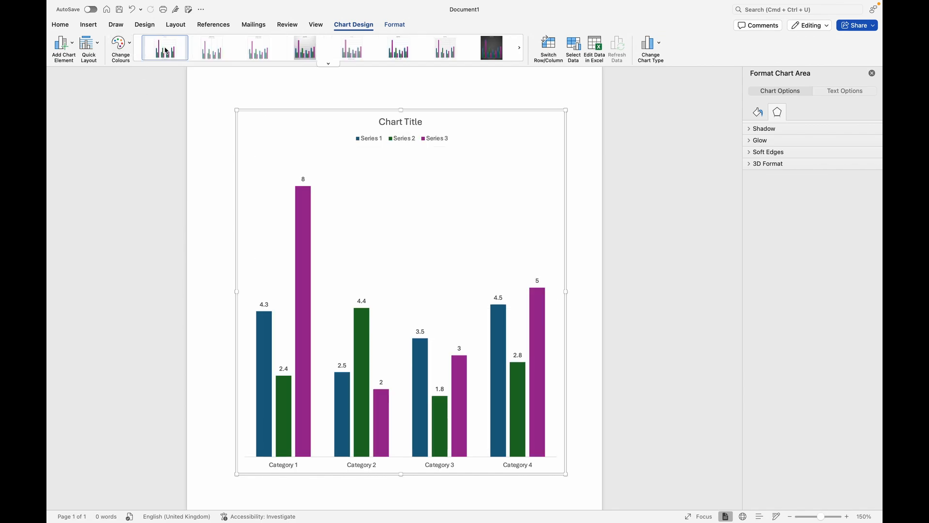
# Try several chart styles, finishing with the one that has gradient columns, a bold dark title and a legend below the chart
pyautogui.click(219, 55)
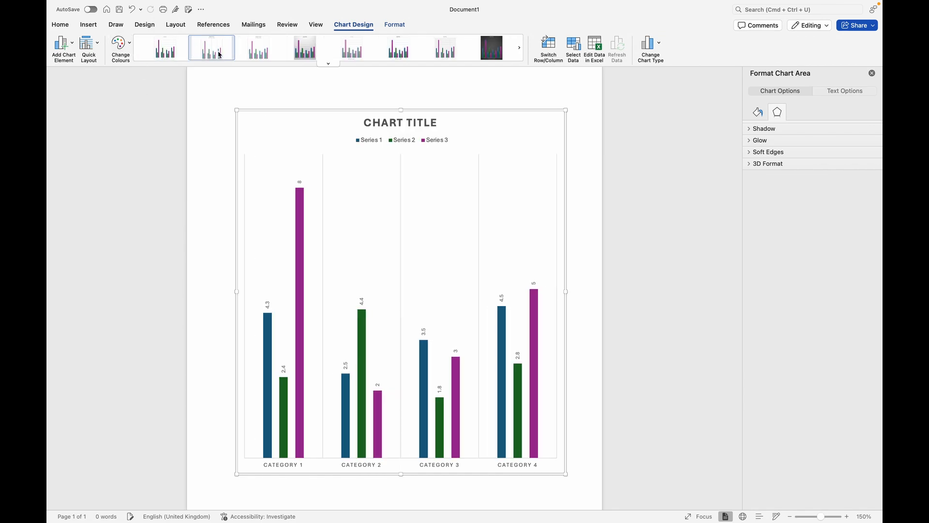
pyautogui.click(264, 55)
pyautogui.click(328, 63)
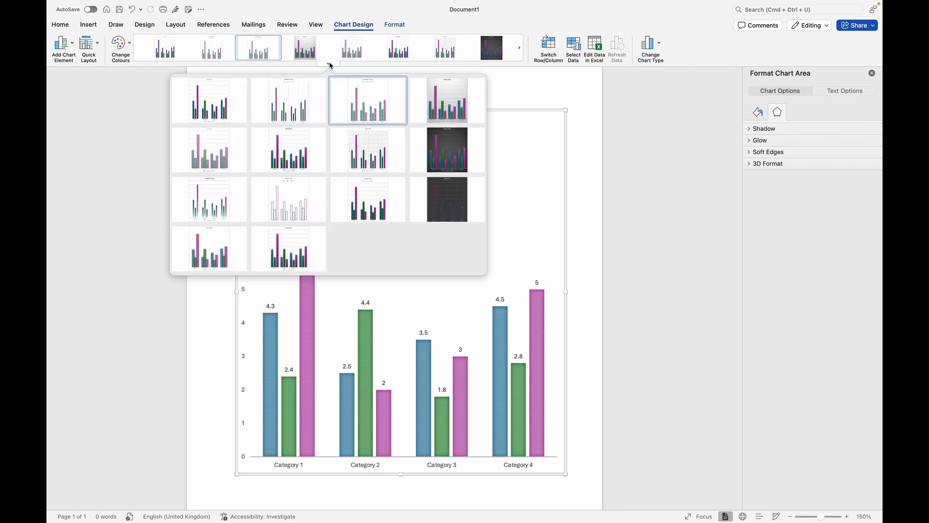
pyautogui.click(294, 152)
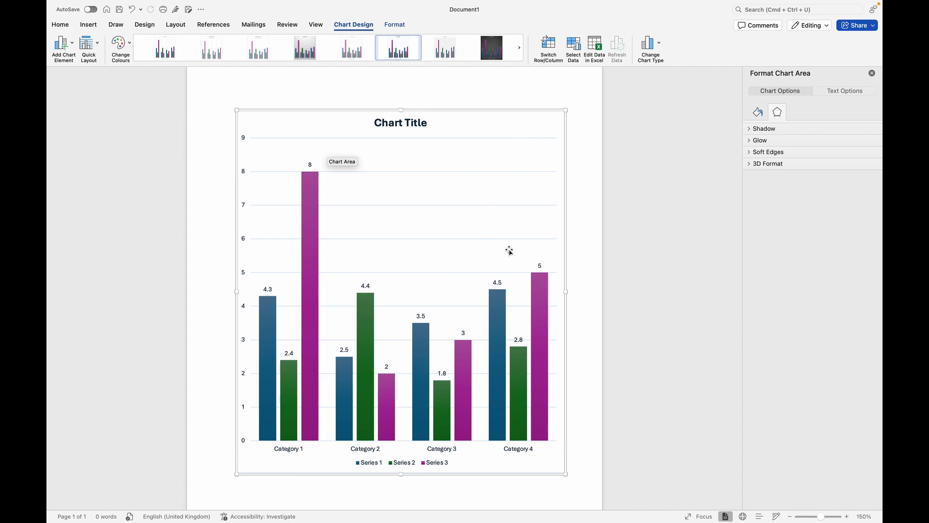
pyautogui.scroll(-4, 510, 250)
pyautogui.scroll(3, 509, 251)
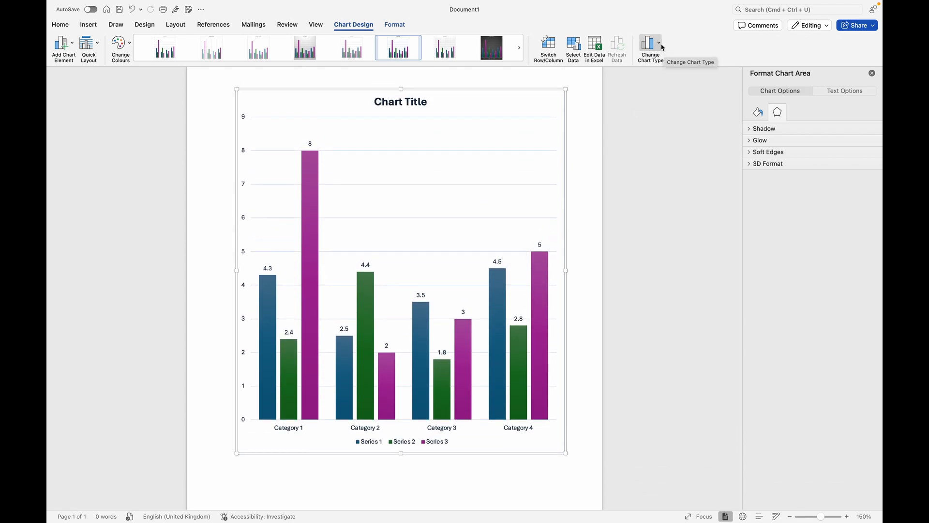
# Browse the available types for changing the column chart, looking at the line chart variants
pyautogui.click(659, 43)
pyautogui.moveTo(672, 74)
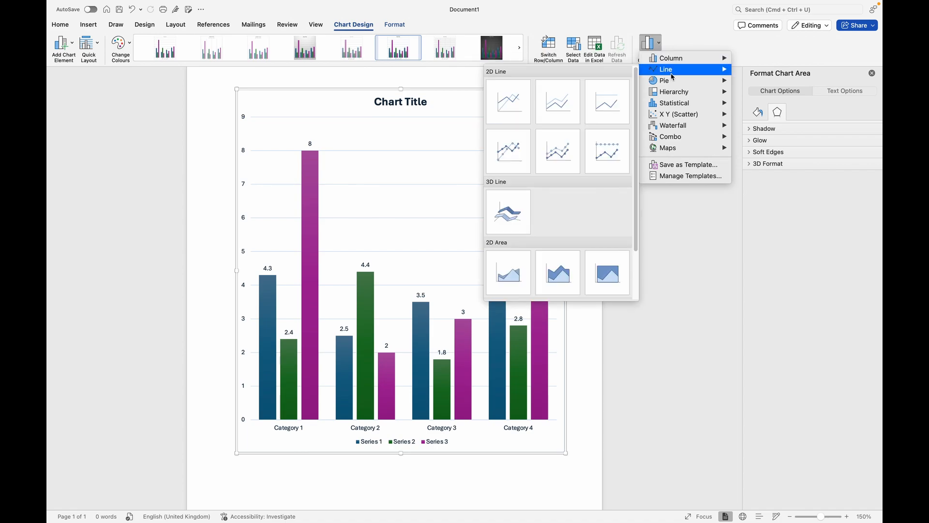